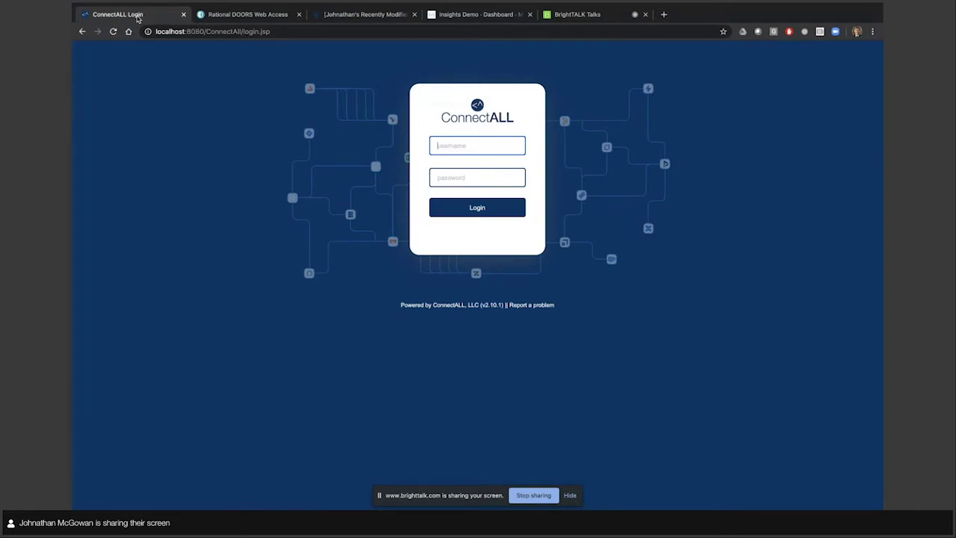
# Log in to ConnectALL with the username doorsjira and the account password.
pyautogui.write('doo')
pyautogui.press('BackSpace')
pyautogui.press('BackSpace')
pyautogui.write('oorsjira')
pyautogui.press('Tab')
pyautogui.write('*******')
pyautogui.press('Return')
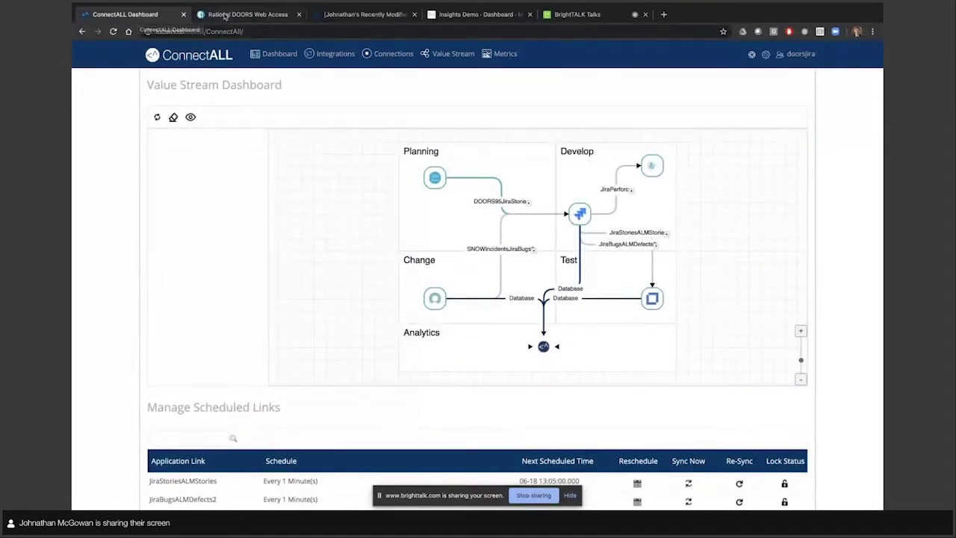
# Switch to Rational DOORS Web Access and create a new object after the requirement "The car should drive itself".
pyautogui.click(228, 15)
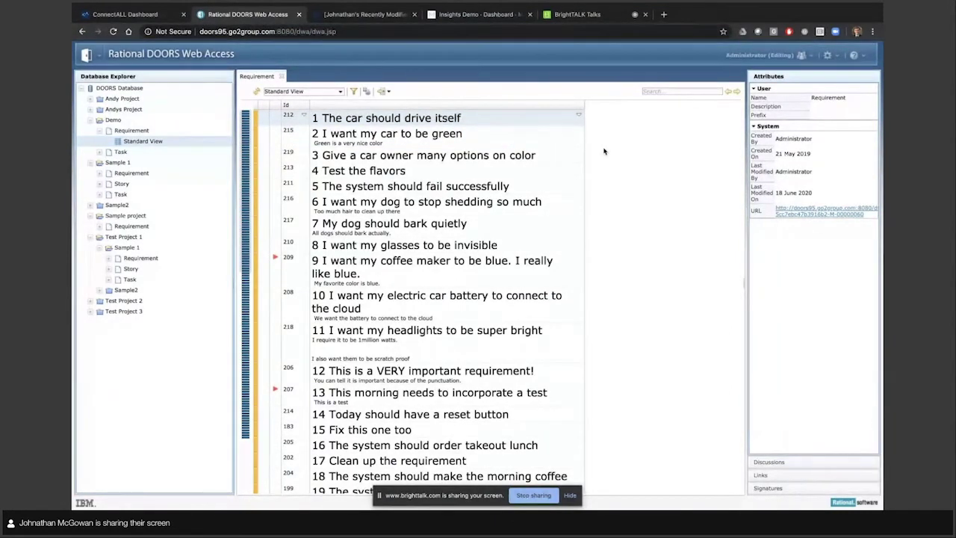
pyautogui.click(578, 116)
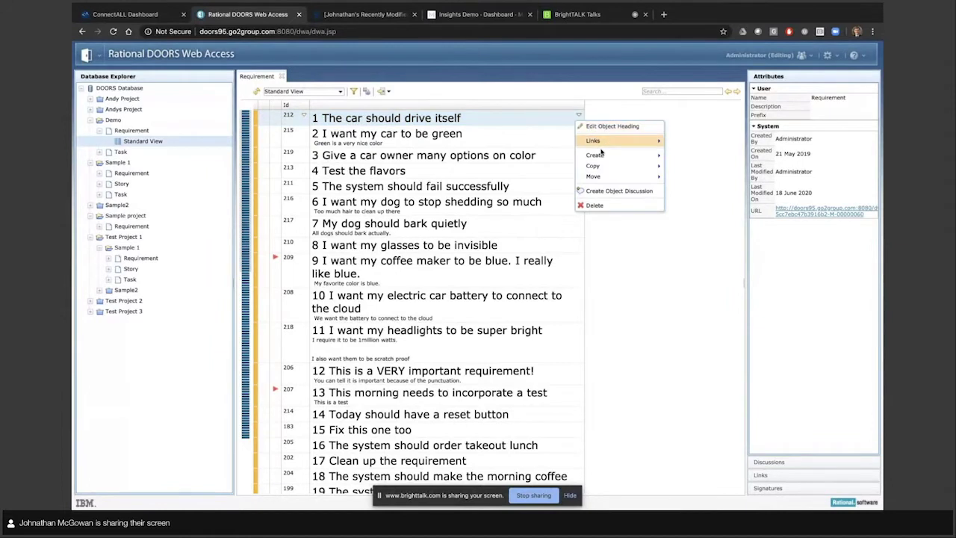
pyautogui.moveTo(601, 155)
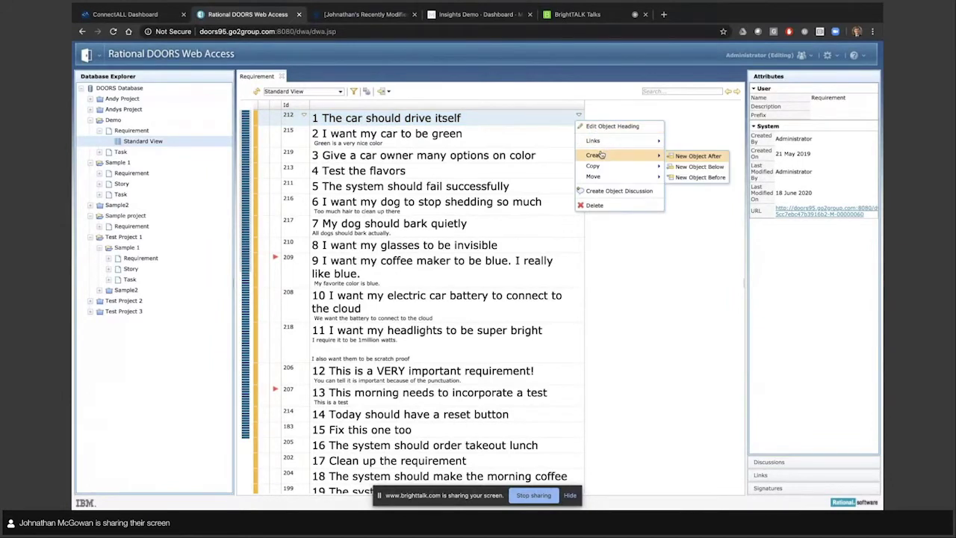
pyautogui.click(701, 157)
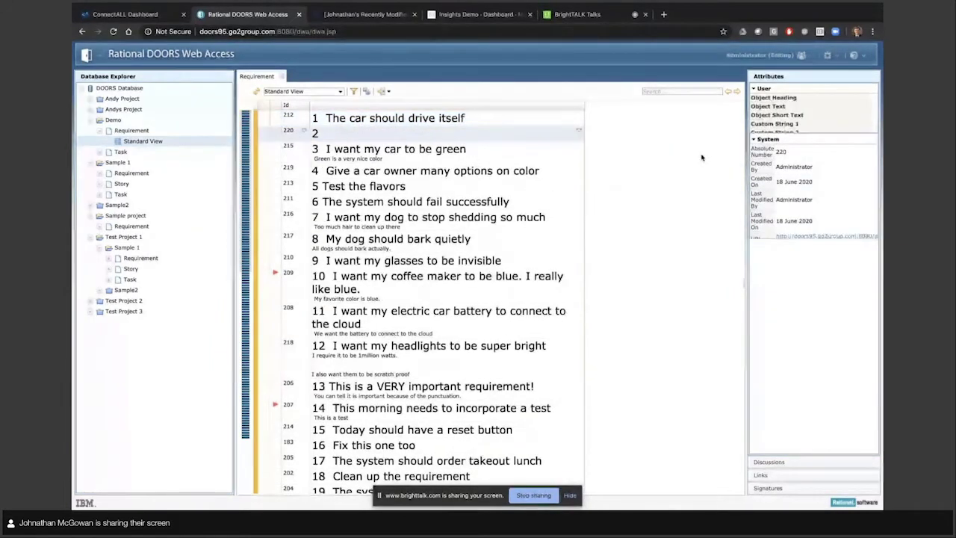
# Set the new requirement's Object Heading to "The car should know my route by common behaviors".
pyautogui.click(790, 100)
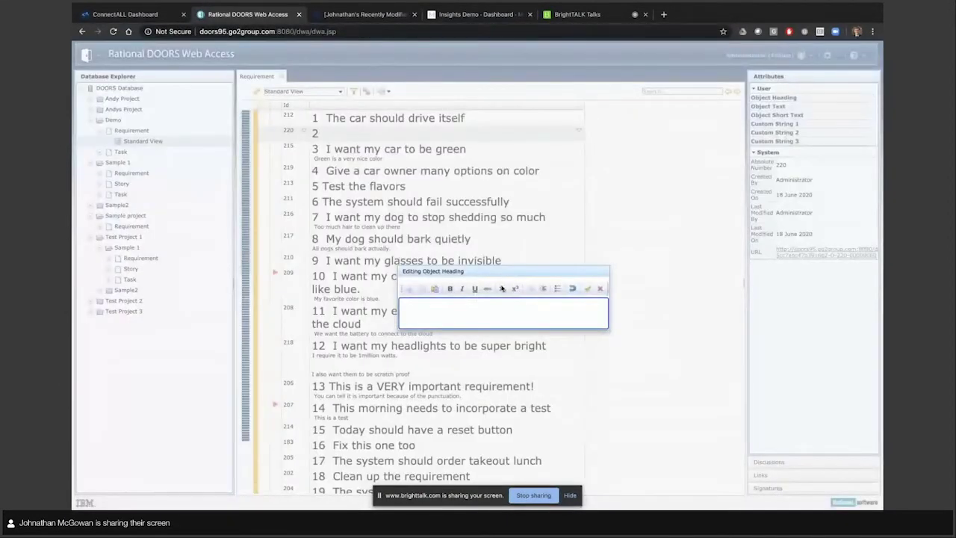
pyautogui.write('The care sh')
pyautogui.press('BackSpace')
pyautogui.press('BackSpace')
pyautogui.press('BackSpace')
pyautogui.press('BackSpace')
pyautogui.write('should know my route by common behaviors')
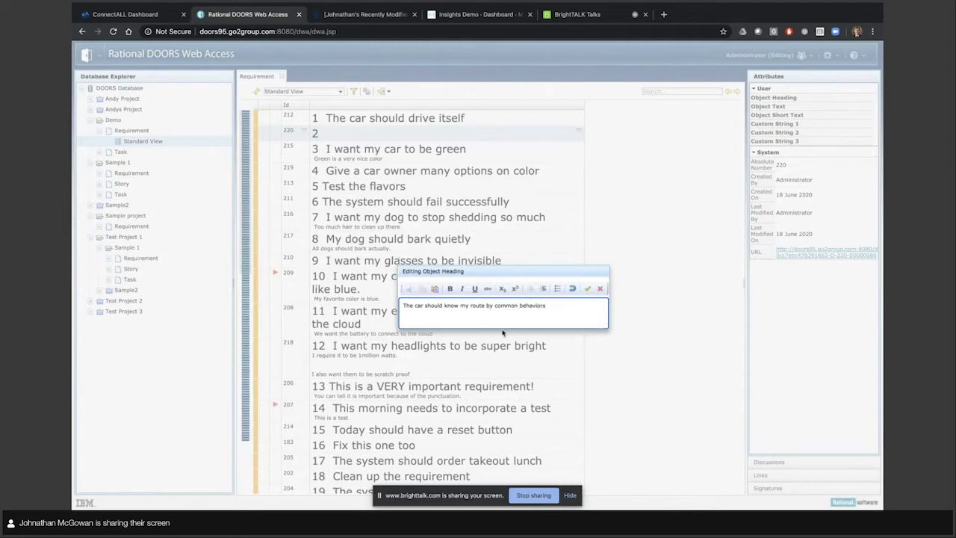
pyautogui.click(587, 294)
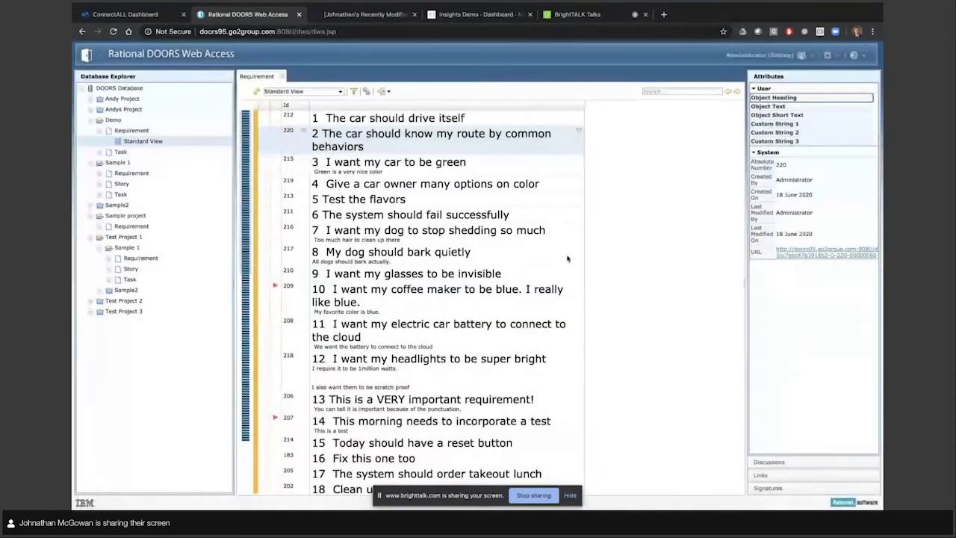
# Set the new requirement's Object Short Text to "Plan my route to work".
pyautogui.doubleClick(777, 115)
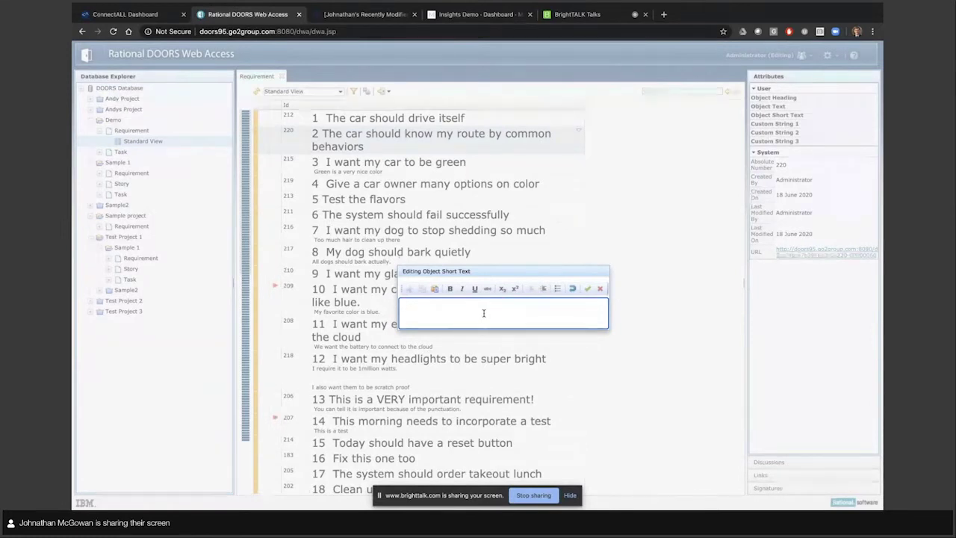
pyautogui.write('Plan my route to work')
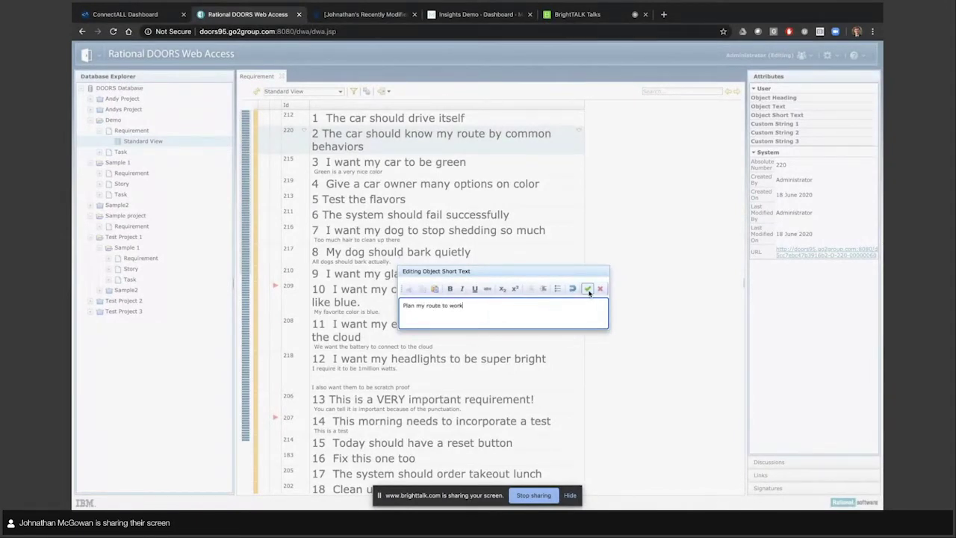
pyautogui.click(587, 289)
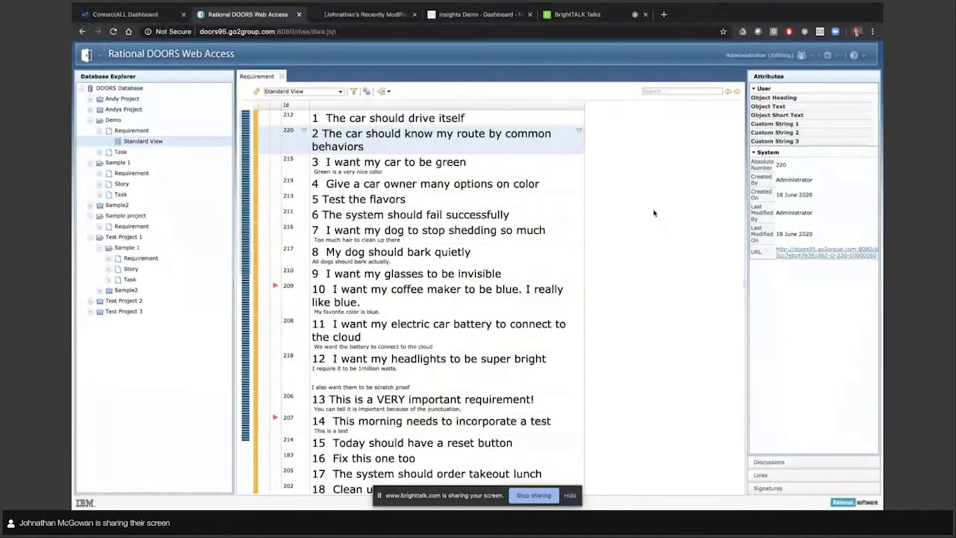
# Switch to the ConnectALL dashboard and run an immediate sync of the DOORS95JiraStories link to send the new requirement to Jira.
pyautogui.click(159, 16)
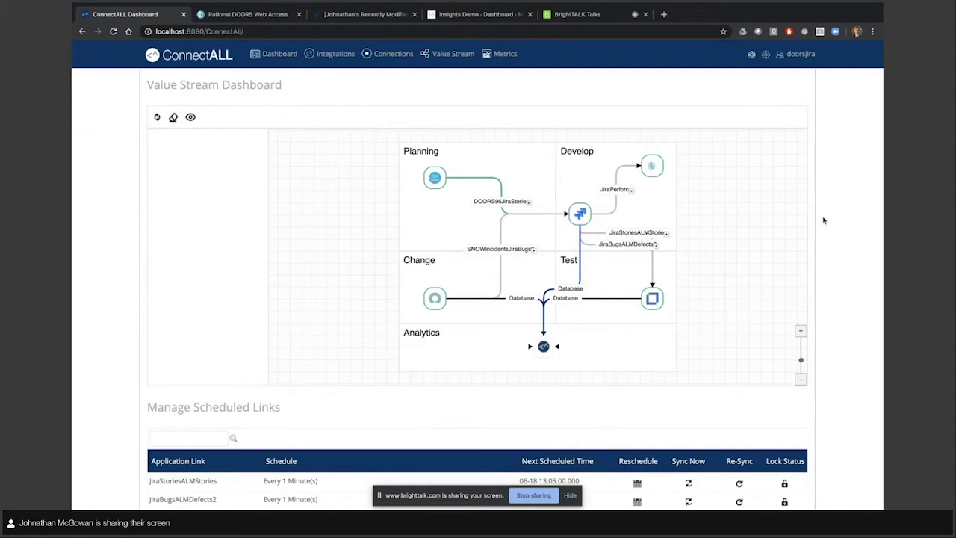
pyautogui.scroll(-2, 823, 220)
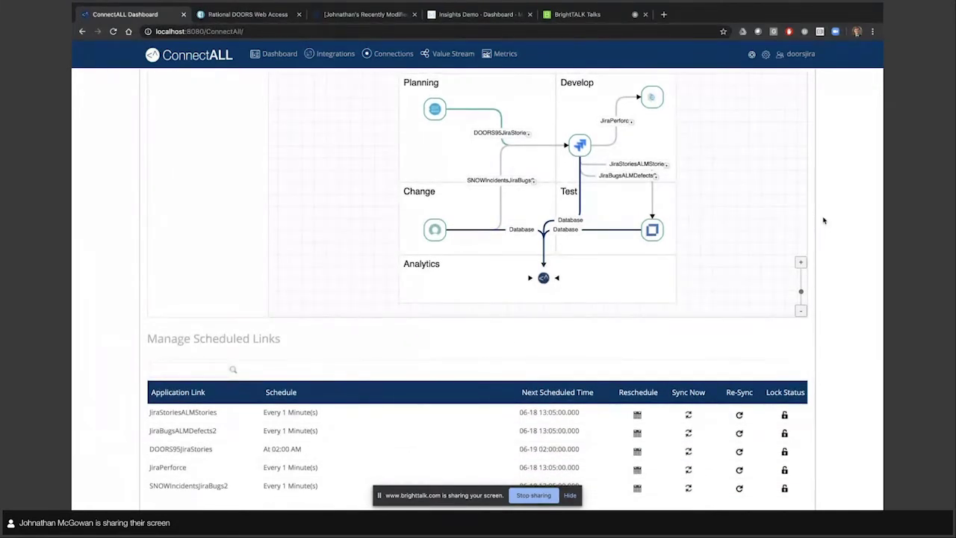
pyautogui.click(688, 452)
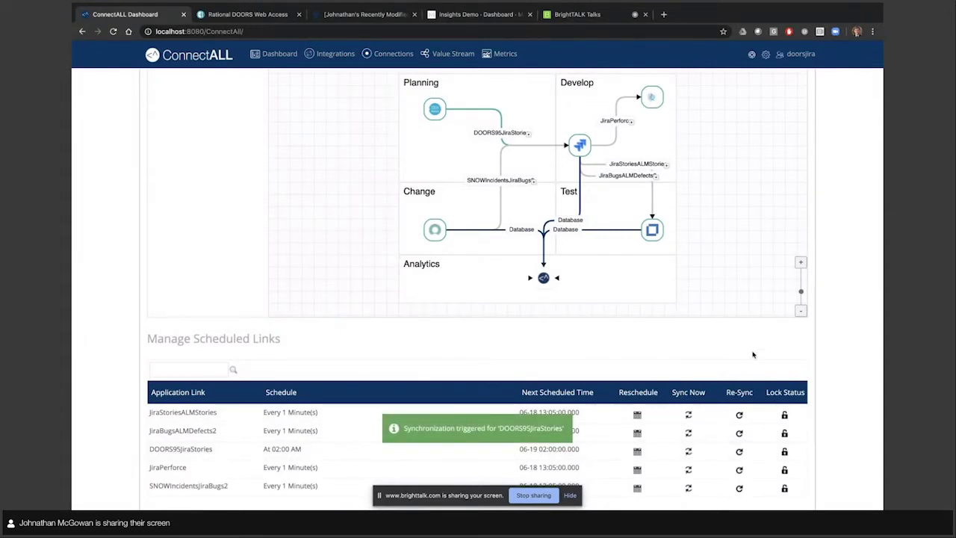
pyautogui.scroll(2, 753, 355)
pyautogui.scroll(1, 753, 355)
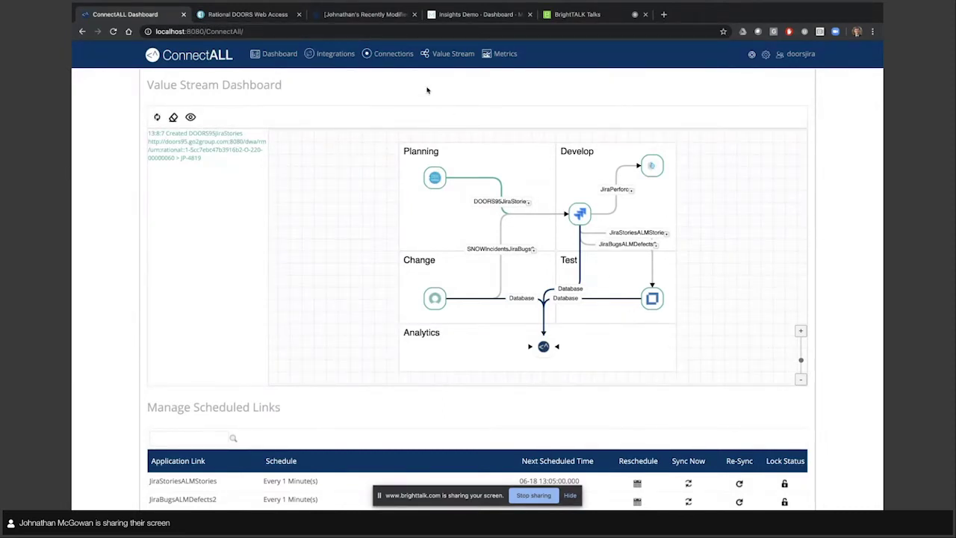
# Switch to Jira, refresh the recently modified issues list, and open the story "The car should know my route by common behaviors".
pyautogui.click(385, 21)
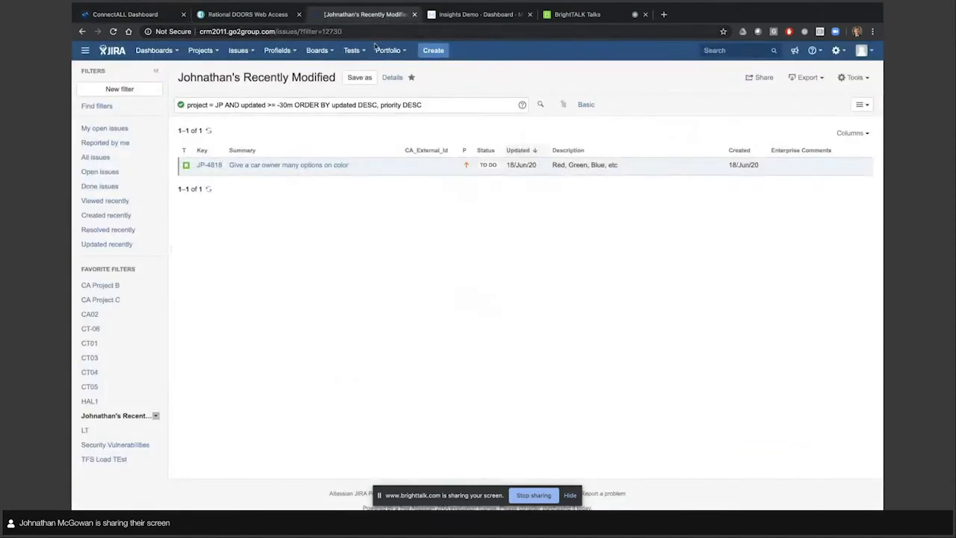
pyautogui.click(210, 131)
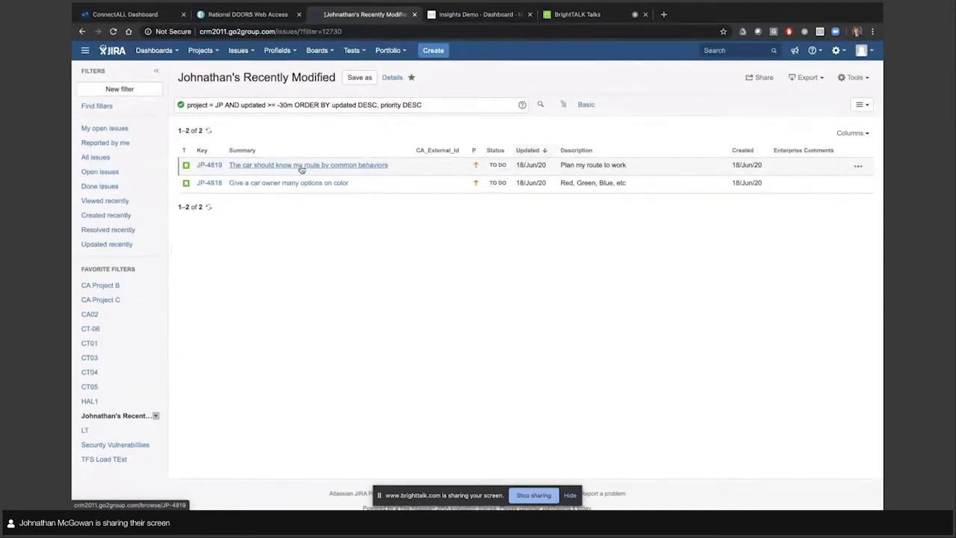
pyautogui.click(301, 166)
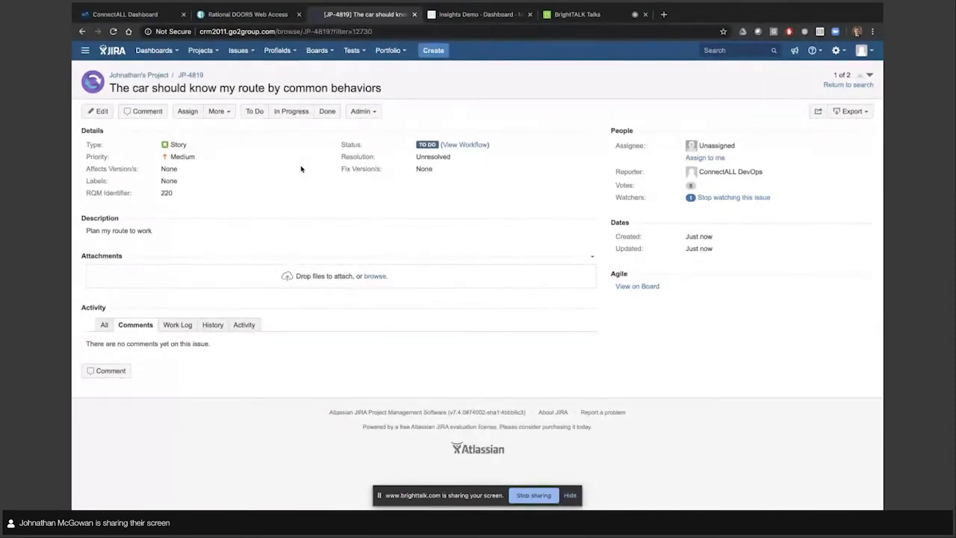
# Extend the story's description to "Plan my route to work, using Google or Apple maps" and save it.
pyautogui.click(160, 232)
pyautogui.click(185, 252)
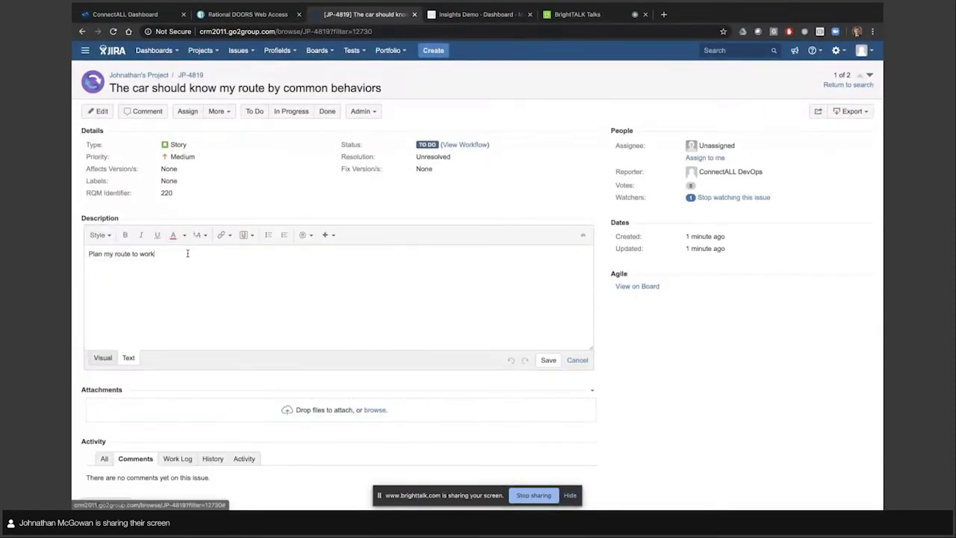
pyautogui.write(', using G')
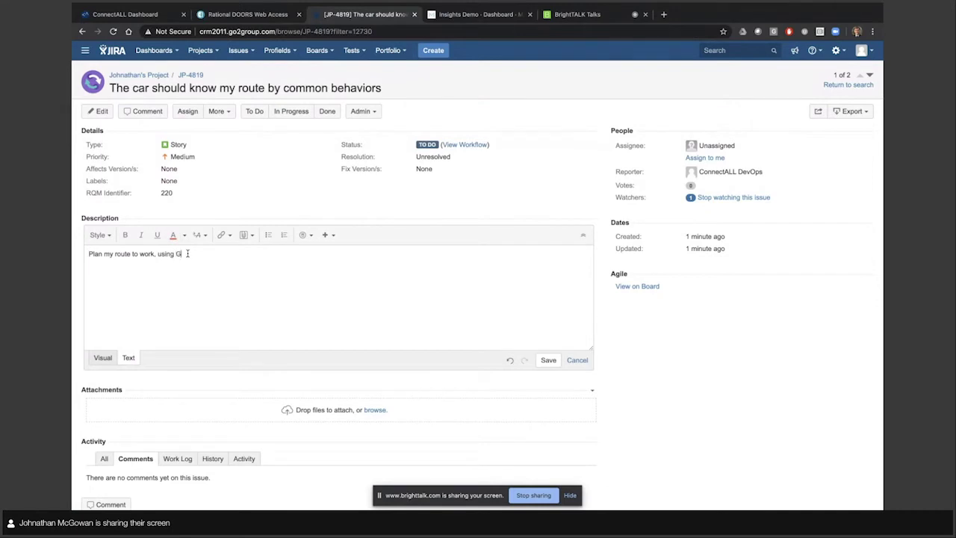
pyautogui.write('oogle or Apple maps')
pyautogui.click(548, 360)
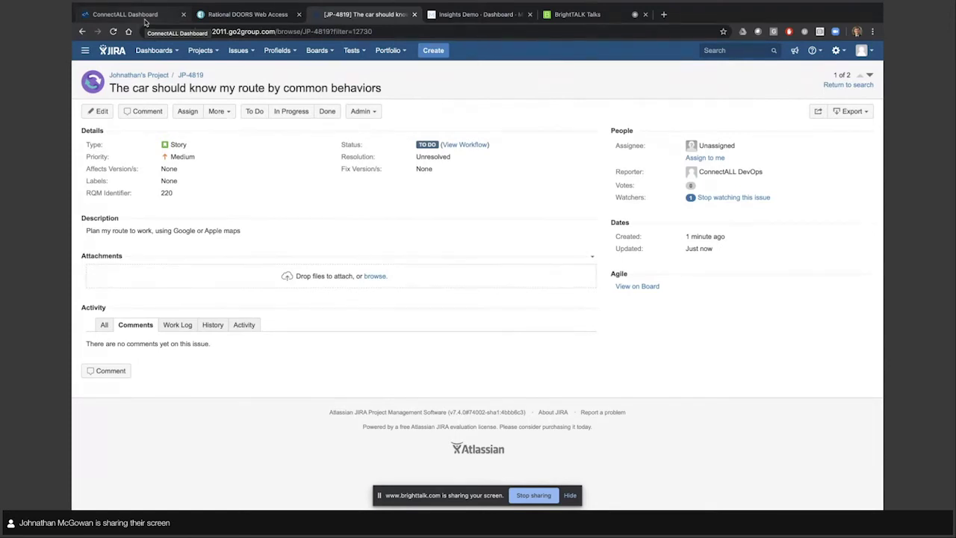
# Return to the ConnectALL dashboard and sync DOORS95JiraStories immediately to send the edited Jira description back to DOORS.
pyautogui.click(147, 16)
pyautogui.scroll(-2, 244, 244)
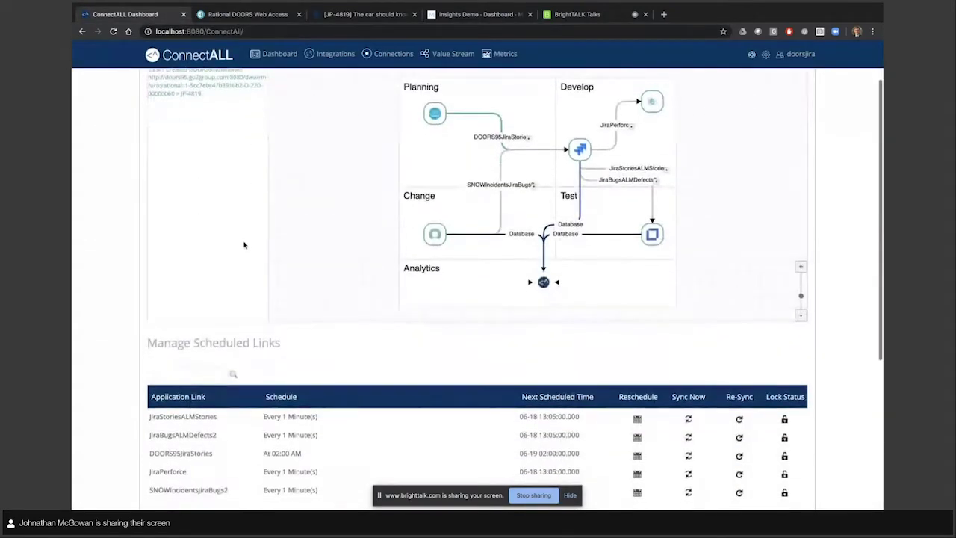
pyautogui.click(688, 455)
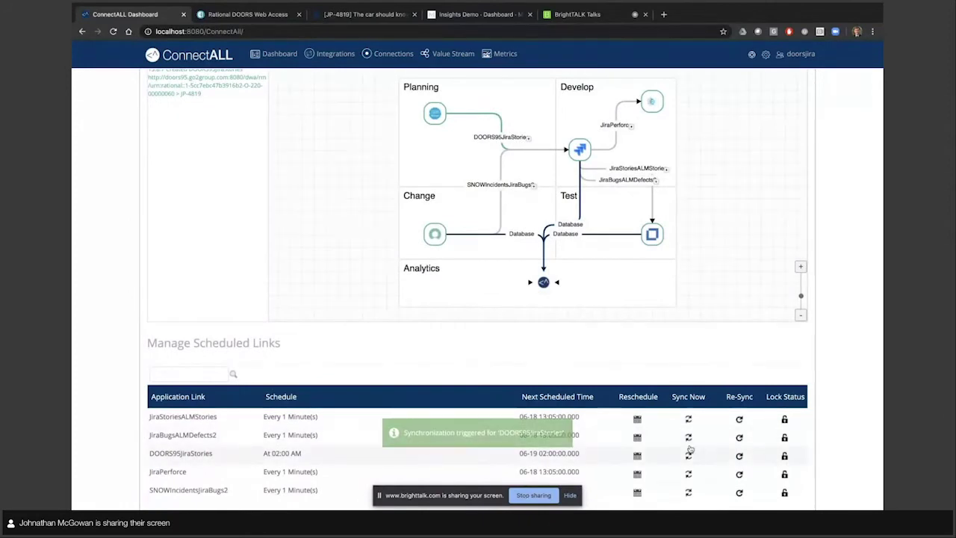
pyautogui.scroll(2, 696, 359)
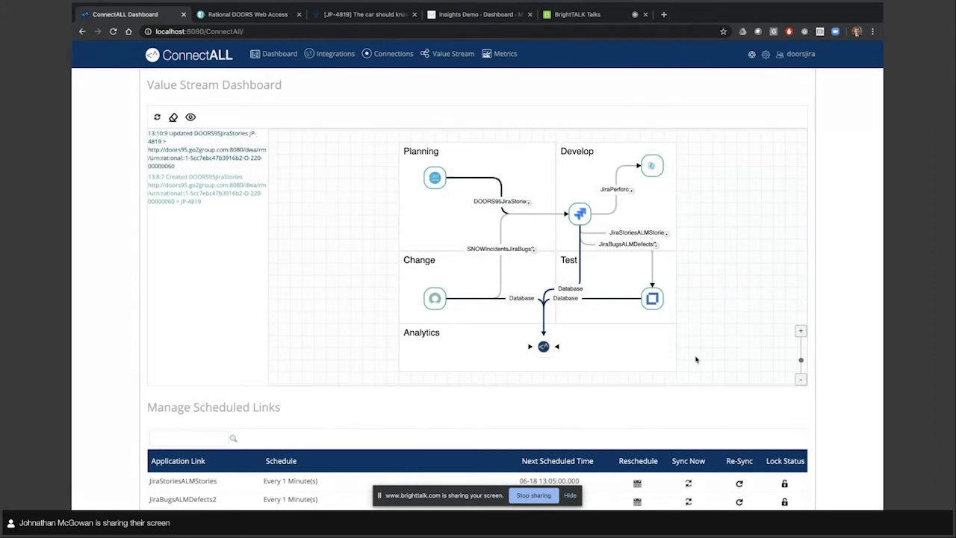
# Switch to DOORS Web Access, refresh the Requirement module, and check the attributes of the requirement about knowing the route.
pyautogui.click(249, 14)
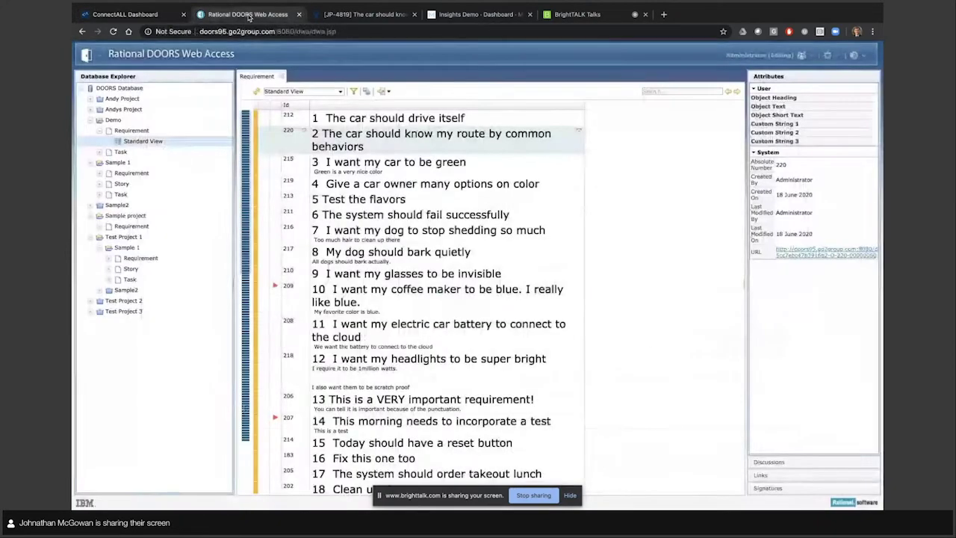
pyautogui.click(255, 92)
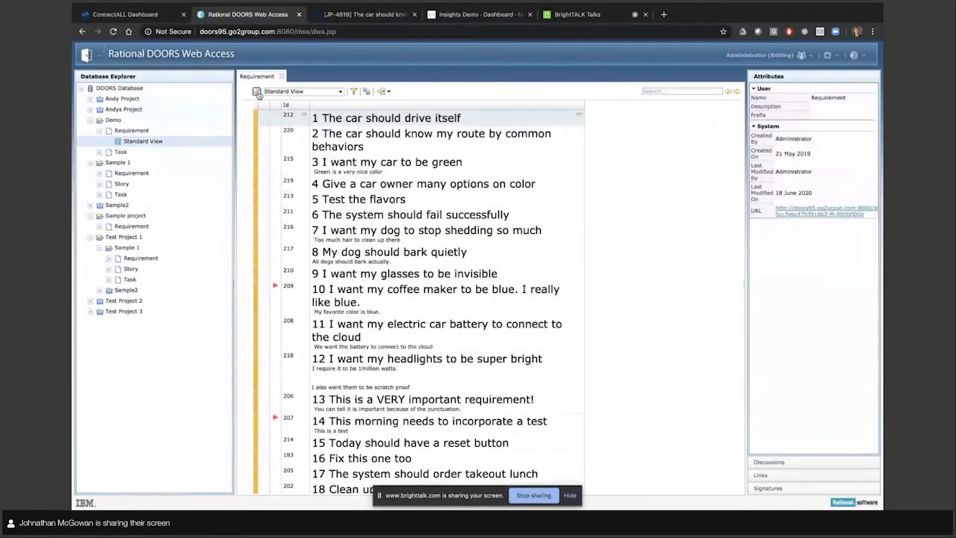
pyautogui.click(391, 145)
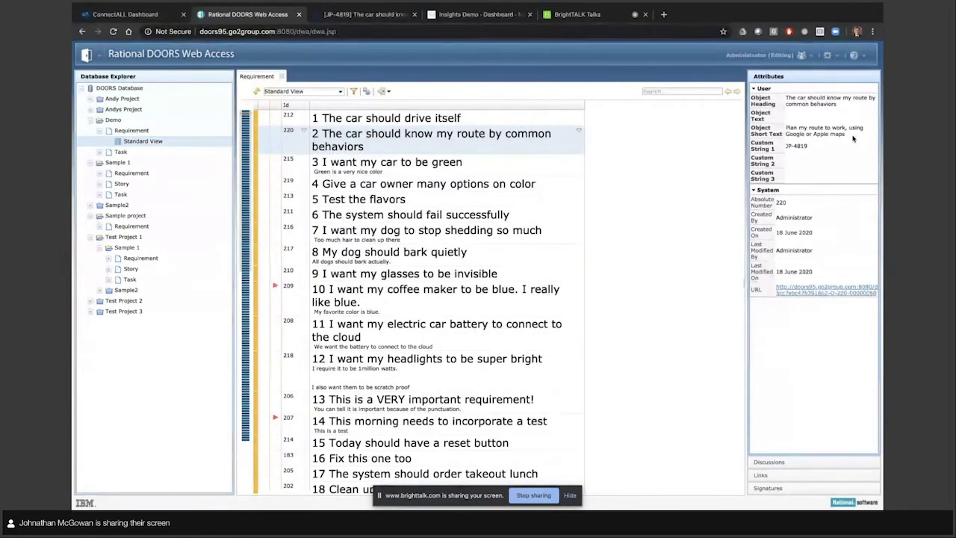
# Switch to the Insights Demo dashboard and review its support flow metrics.
pyautogui.click(507, 18)
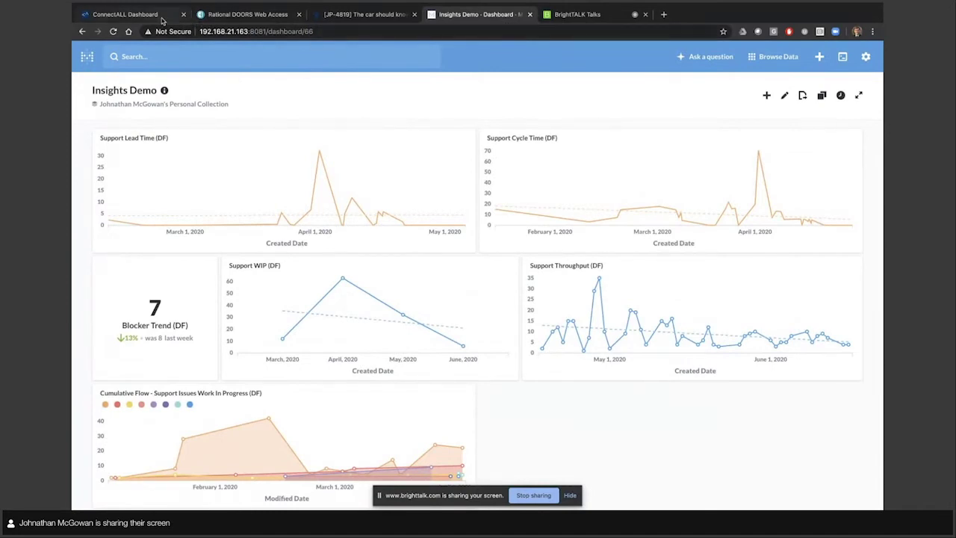
# Open the DOORS95JiraStories integration in ConnectALL and review its connection, flow, additional, and field mapping properties.
pyautogui.click(127, 14)
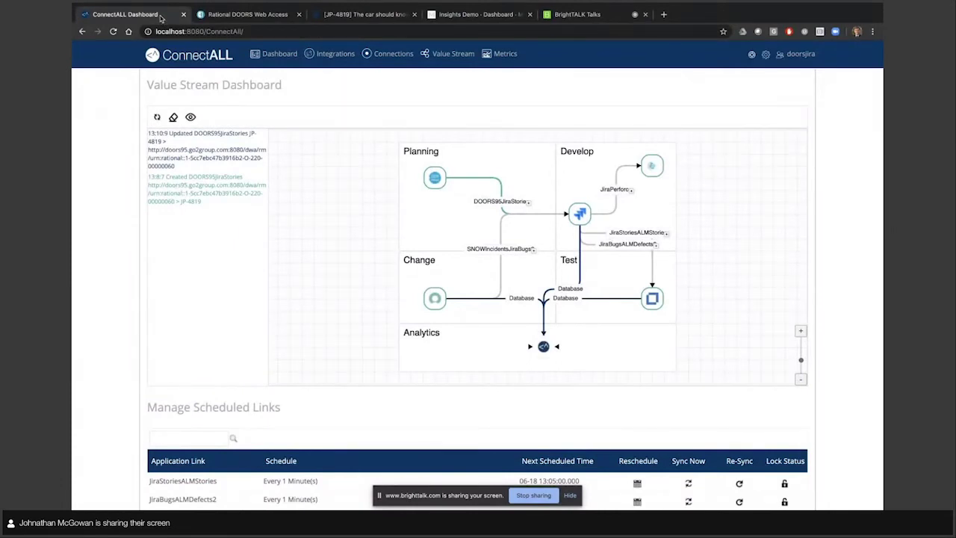
pyautogui.click(318, 56)
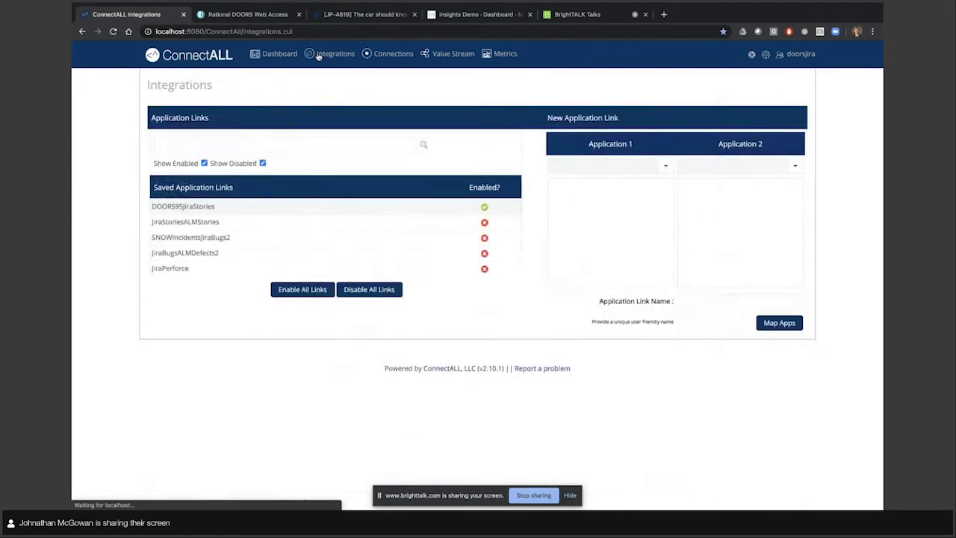
pyautogui.click(214, 208)
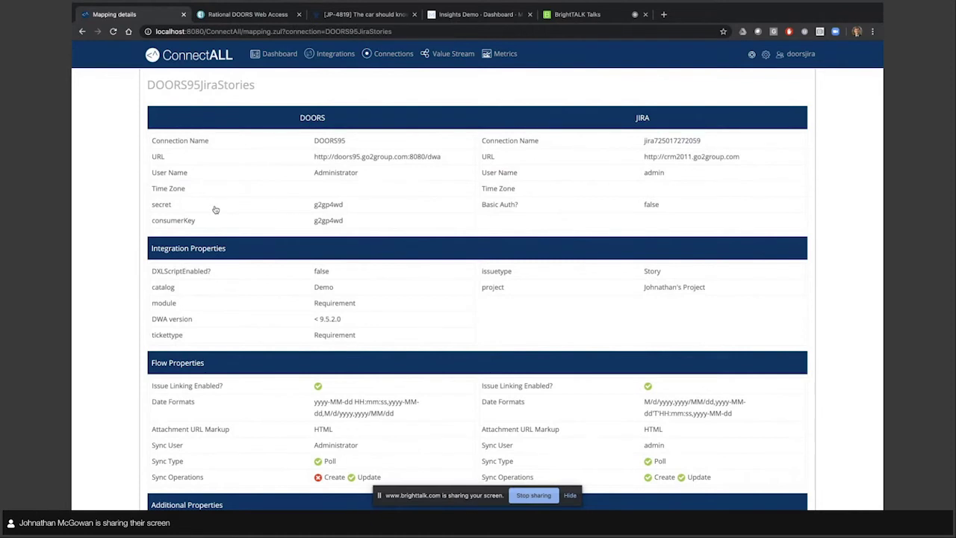
pyautogui.scroll(-2, 216, 210)
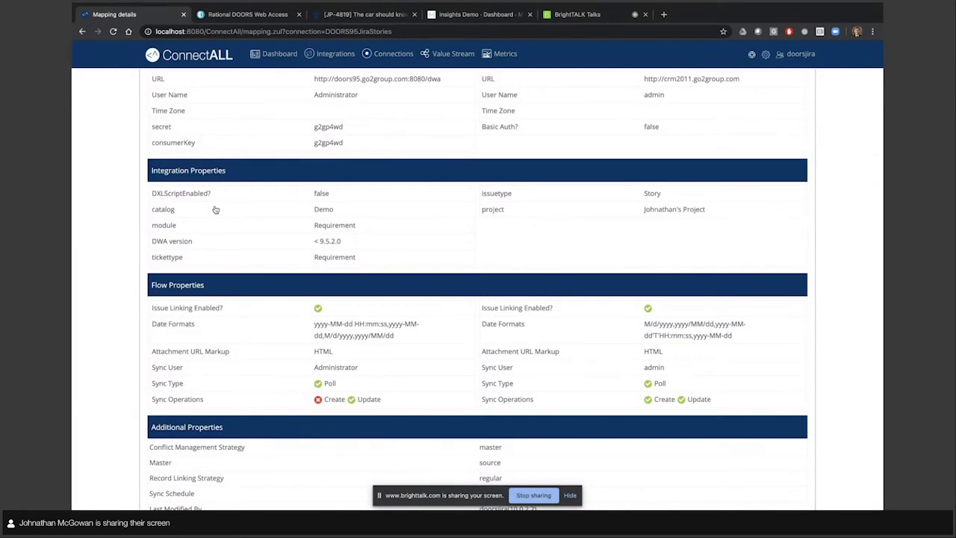
pyautogui.scroll(-3, 215, 209)
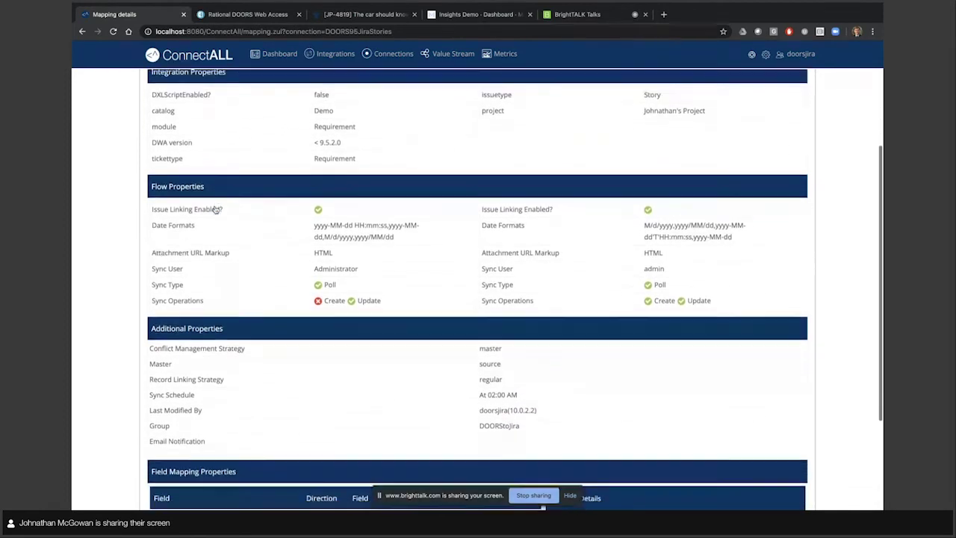
pyautogui.scroll(-2, 215, 209)
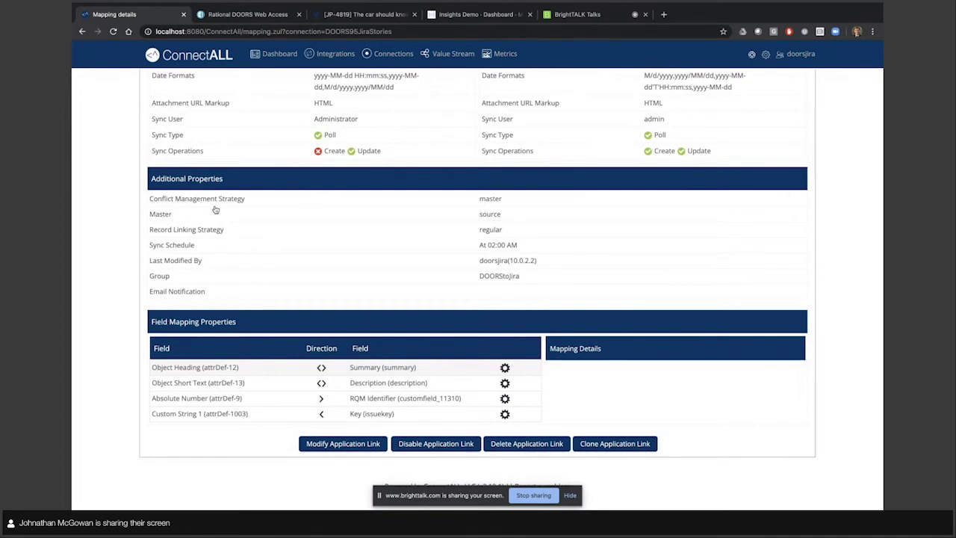
# Return to the Value Stream Dashboard and stop sharing the screen.
pyautogui.click(270, 57)
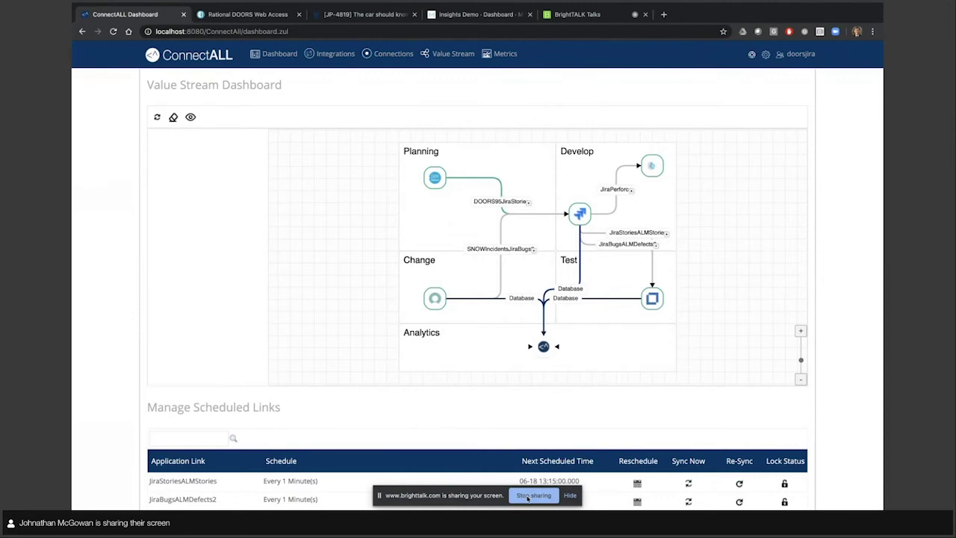
pyautogui.click(528, 497)
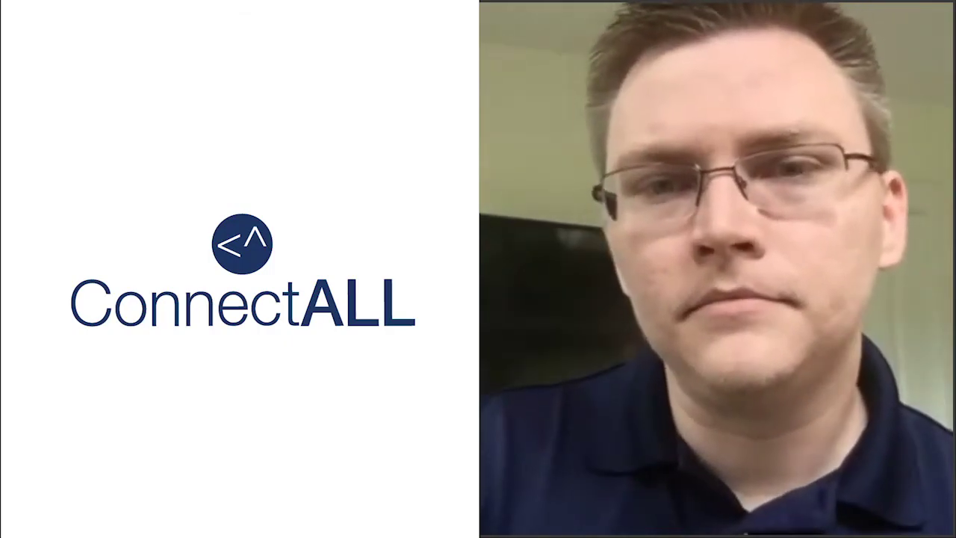